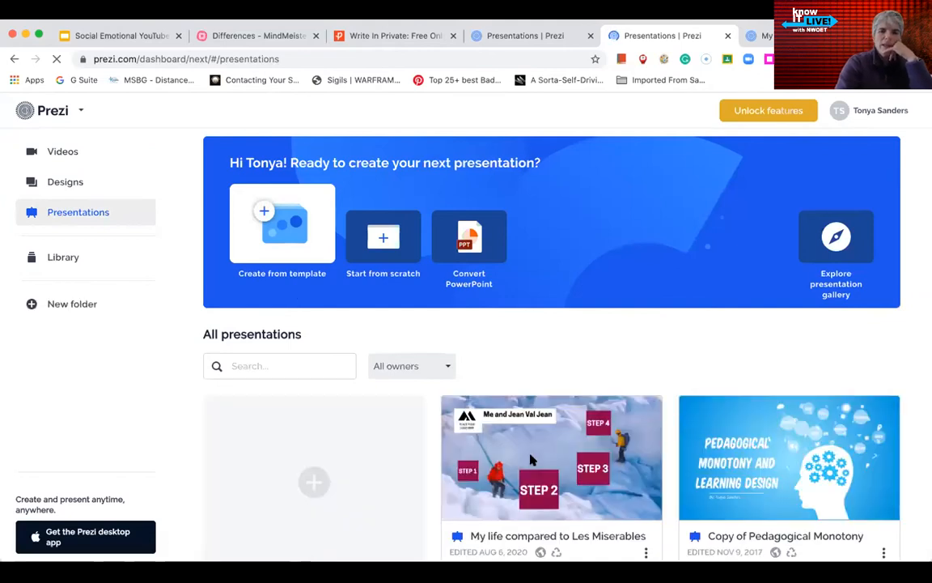
- Open the "My life compared to Les Miserables" presentation for editing
mouse_move(534, 496)
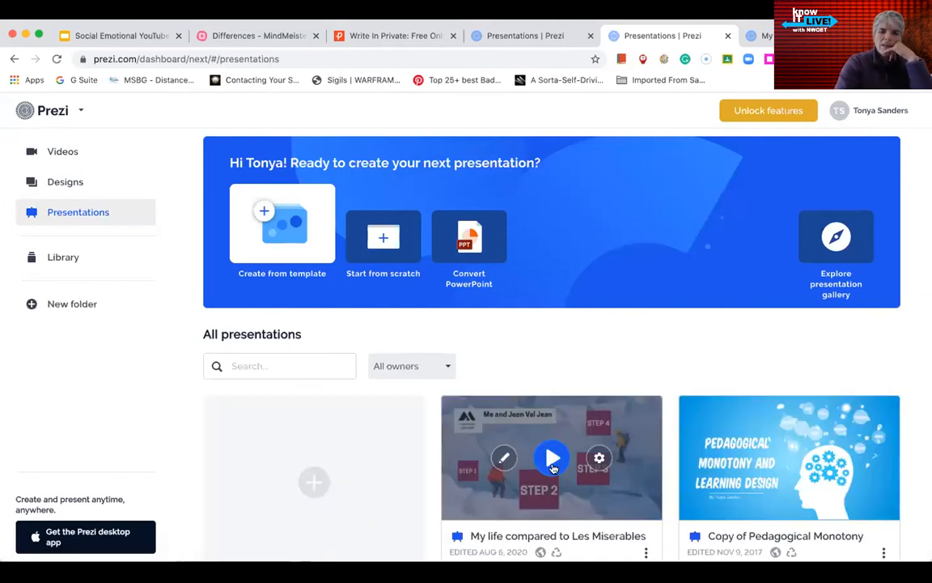
click(503, 459)
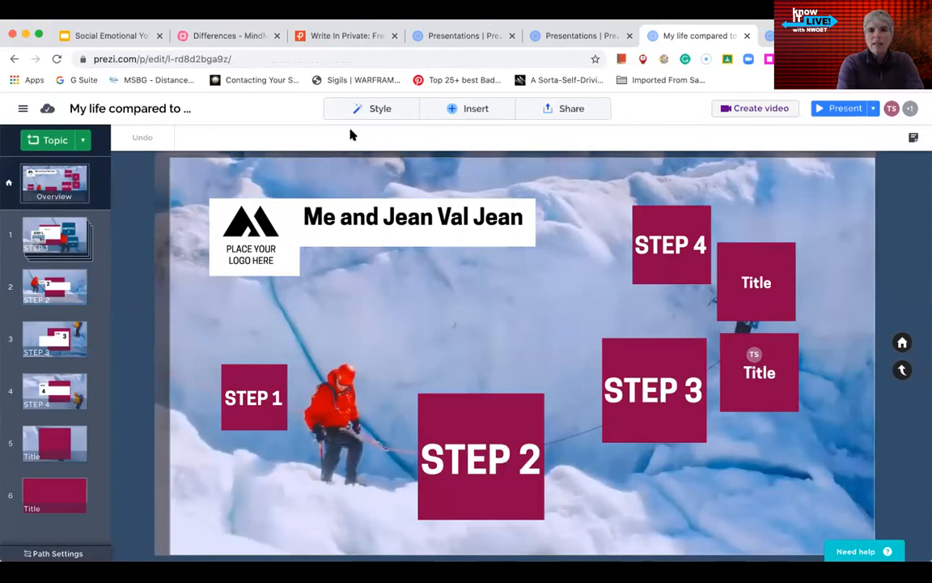
- Examine the formatting options for the overview title, the STEP 4 topic shape and its text
click(319, 223)
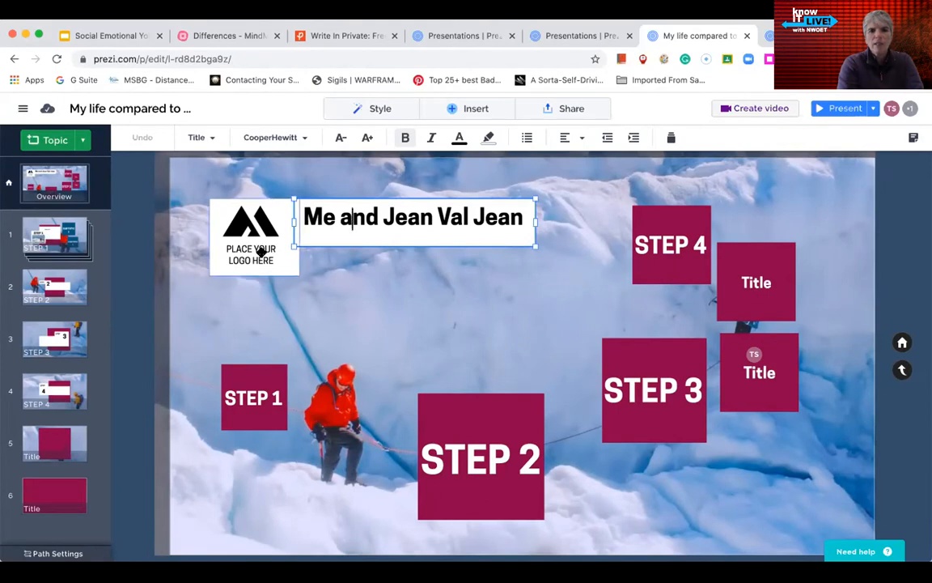
click(292, 307)
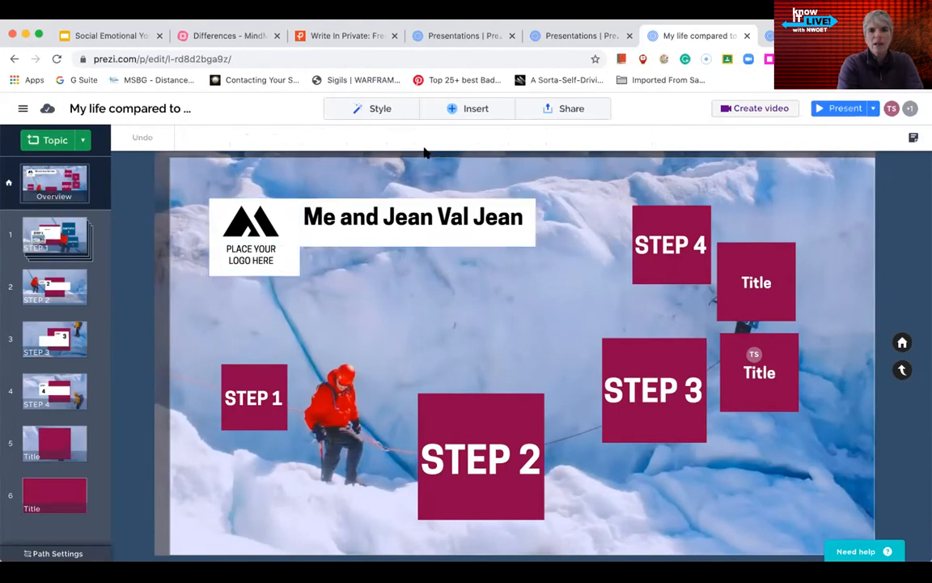
click(384, 219)
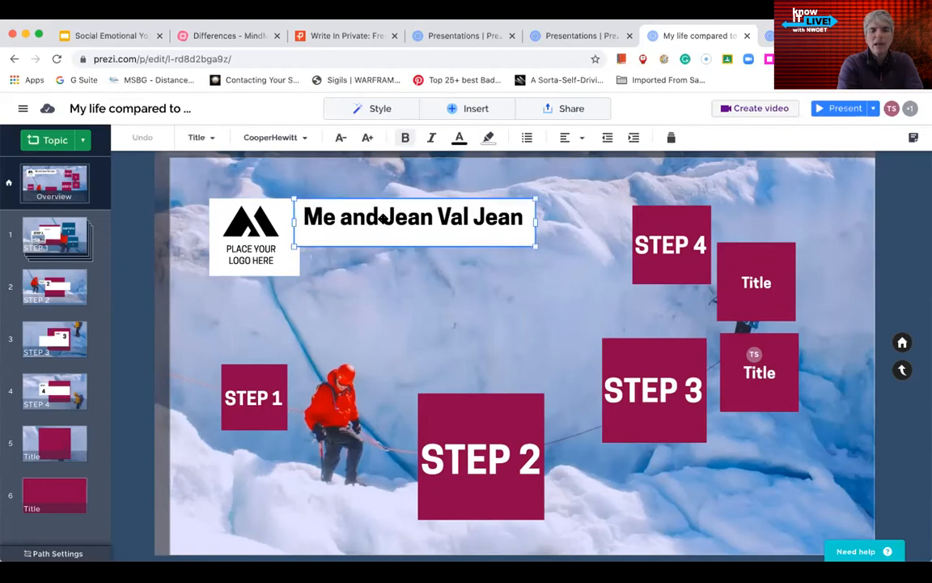
click(655, 247)
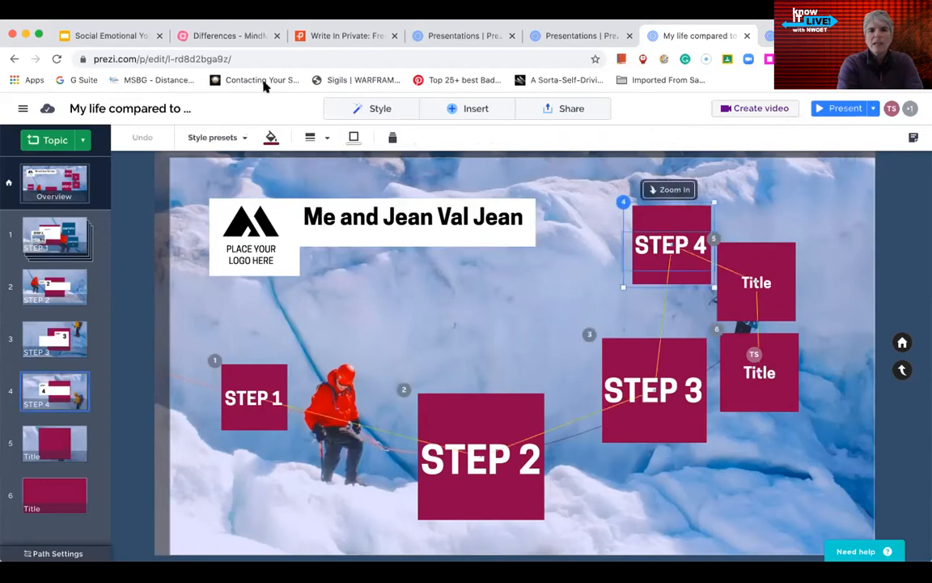
click(664, 245)
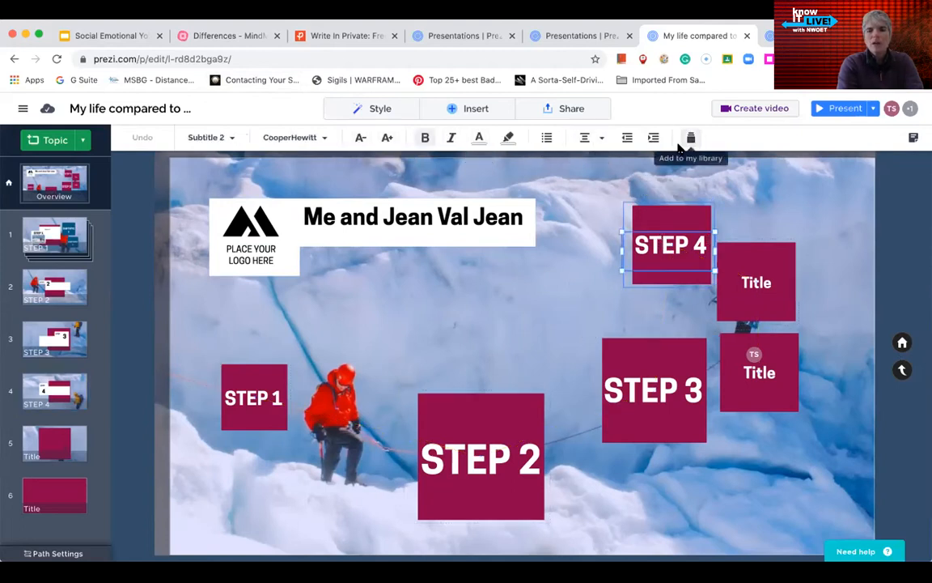
- Make the "Fake text" inside the STEP 1 topic bold and italic
click(249, 403)
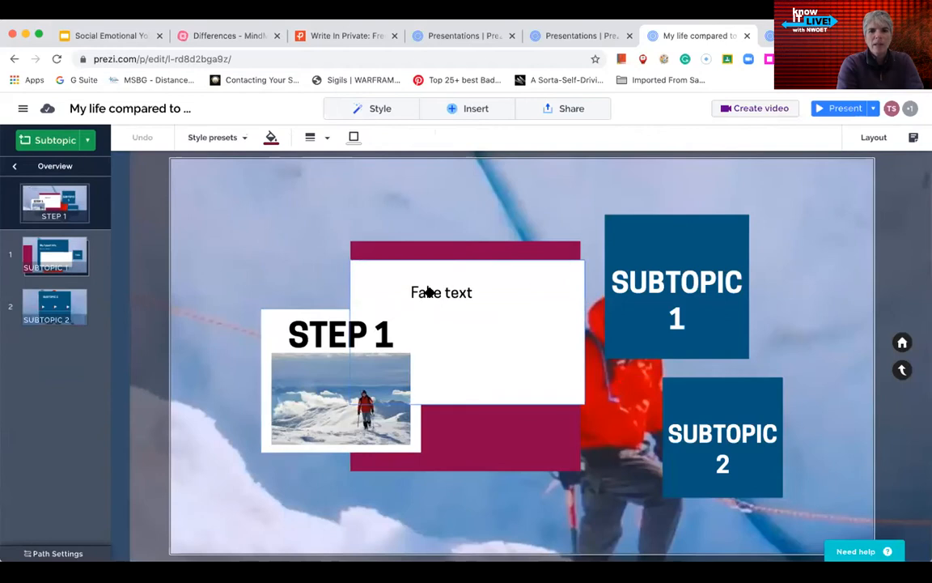
click(427, 291)
click(458, 293)
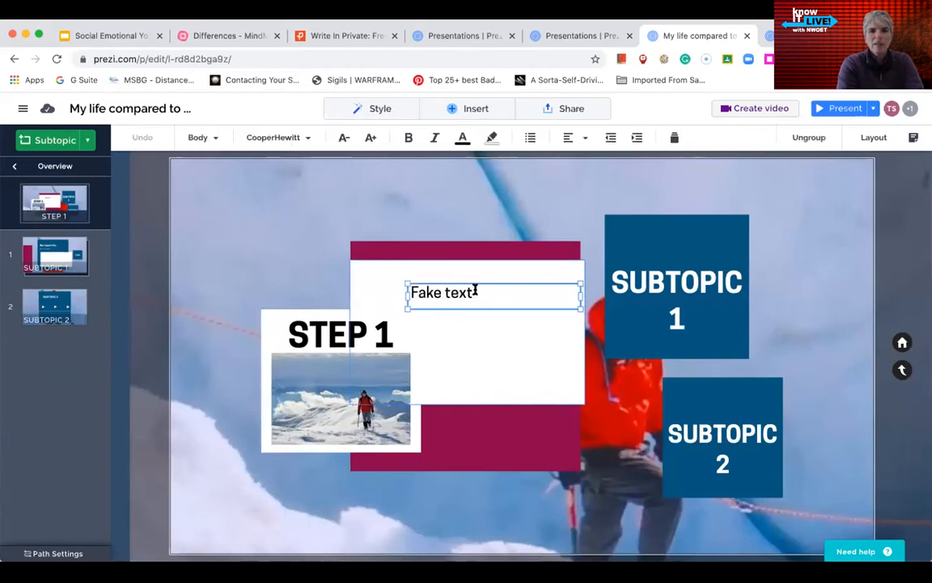
drag(475, 292, 409, 285)
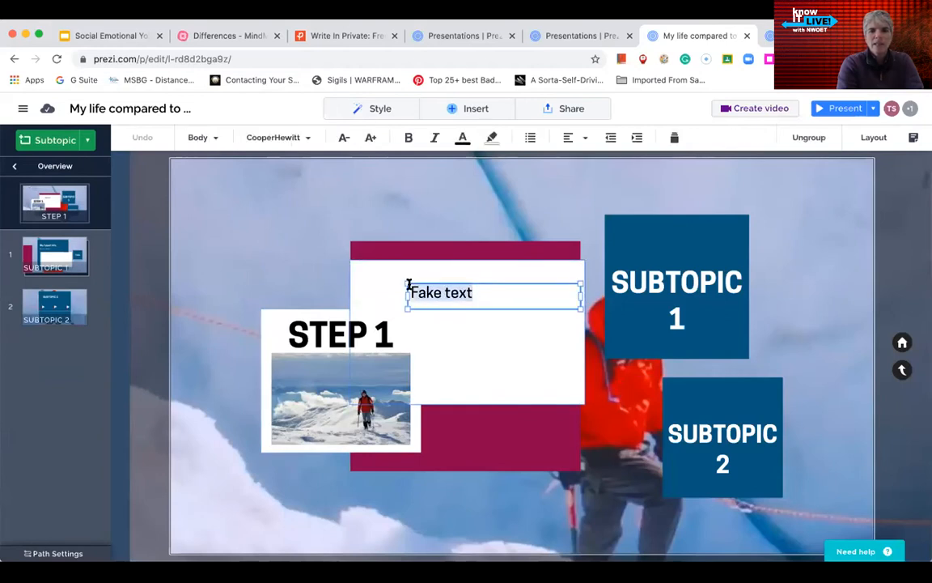
click(408, 138)
click(437, 139)
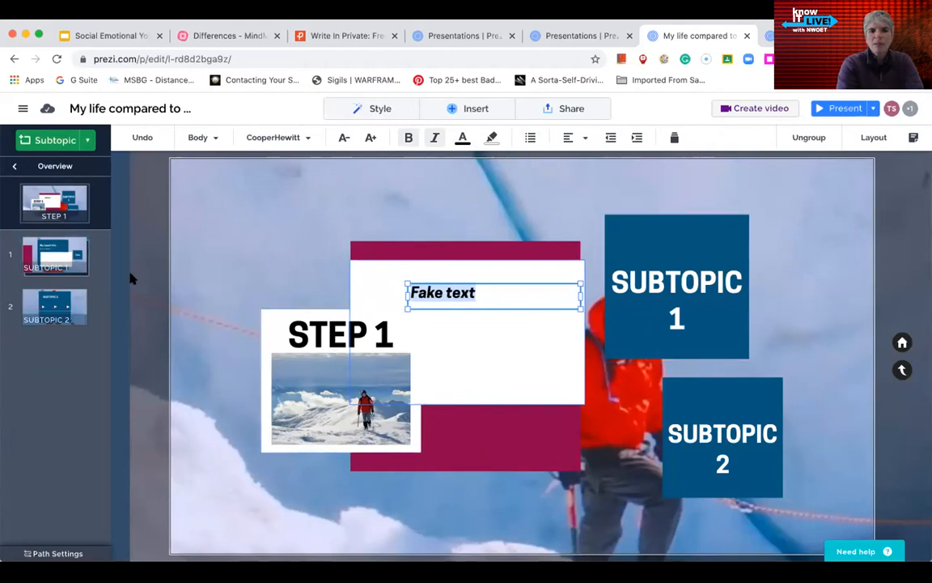
- Return to the overview and change the topic shape to the wavy-edged brush blob
click(49, 198)
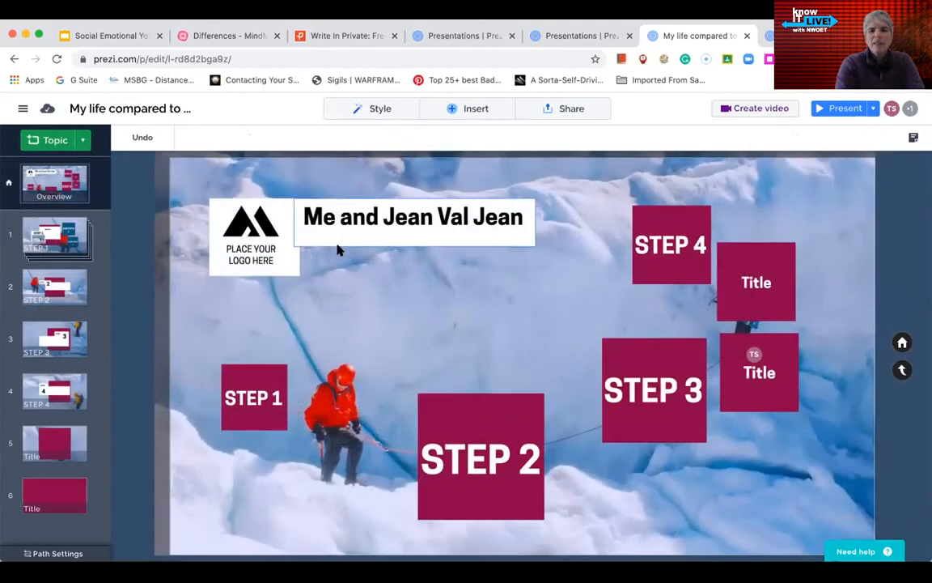
click(378, 112)
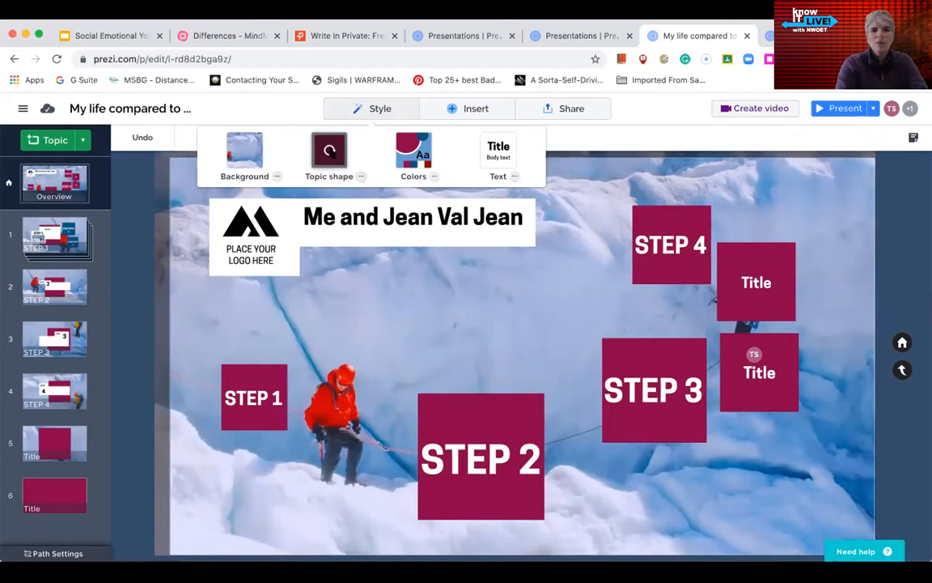
click(358, 177)
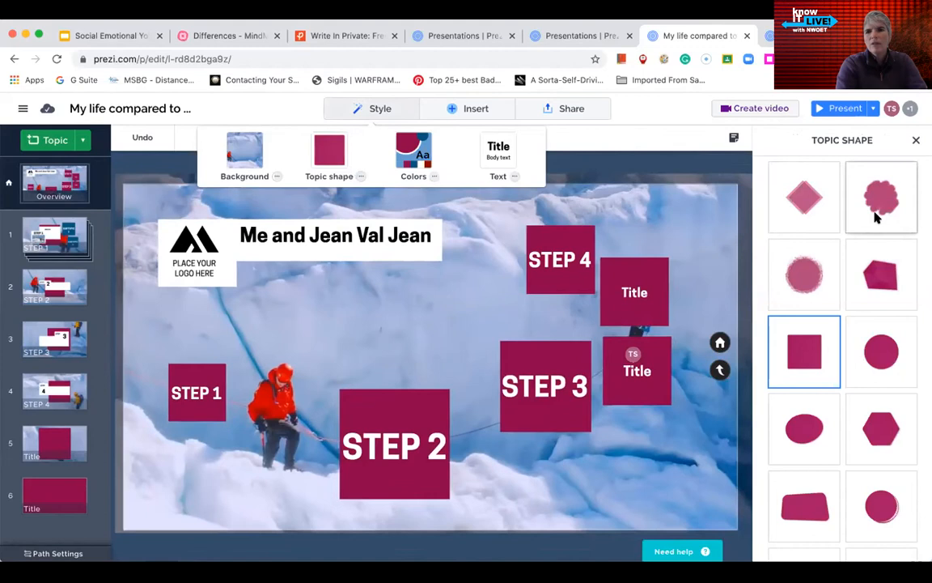
click(874, 217)
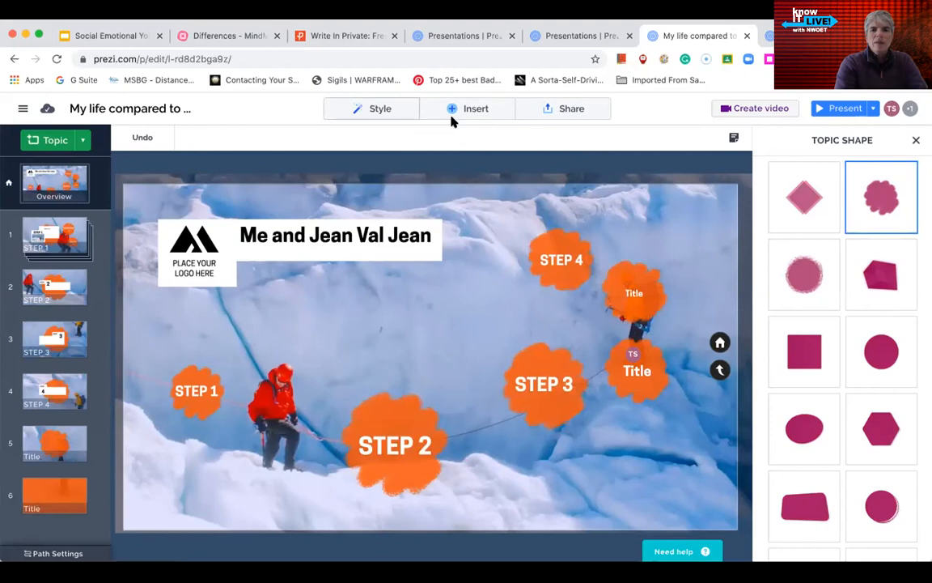
- Look over the insertable content types, and select the STEP 2 topic's text and shape on the overview
click(473, 113)
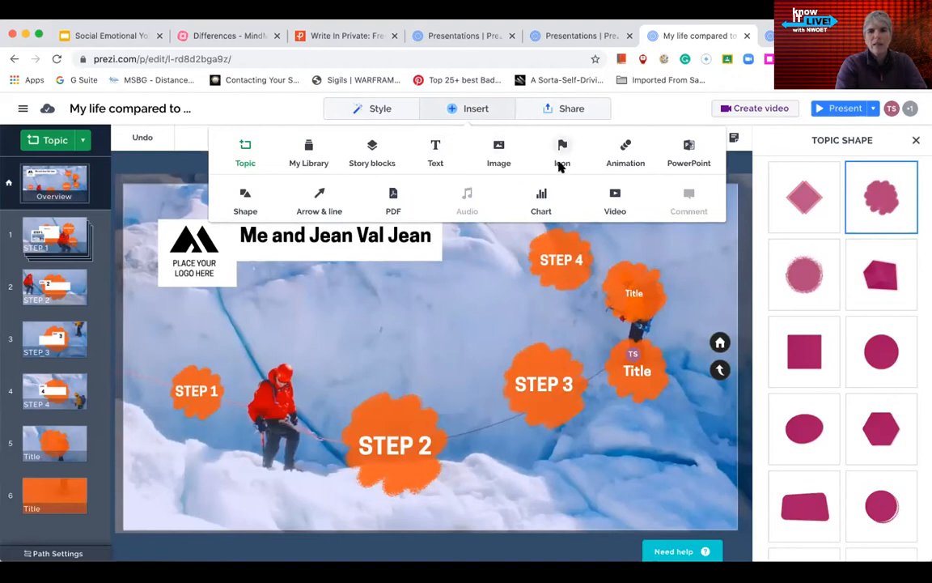
click(380, 440)
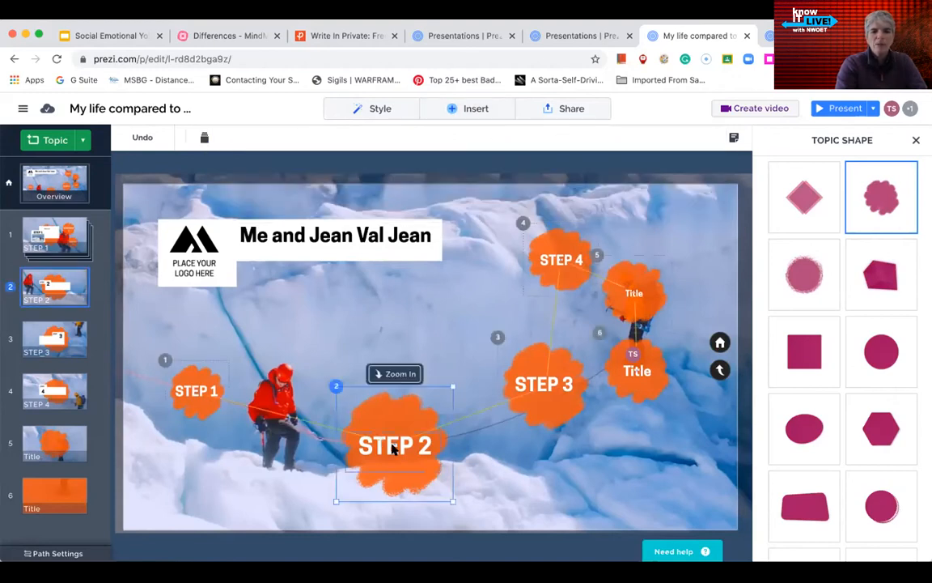
click(392, 445)
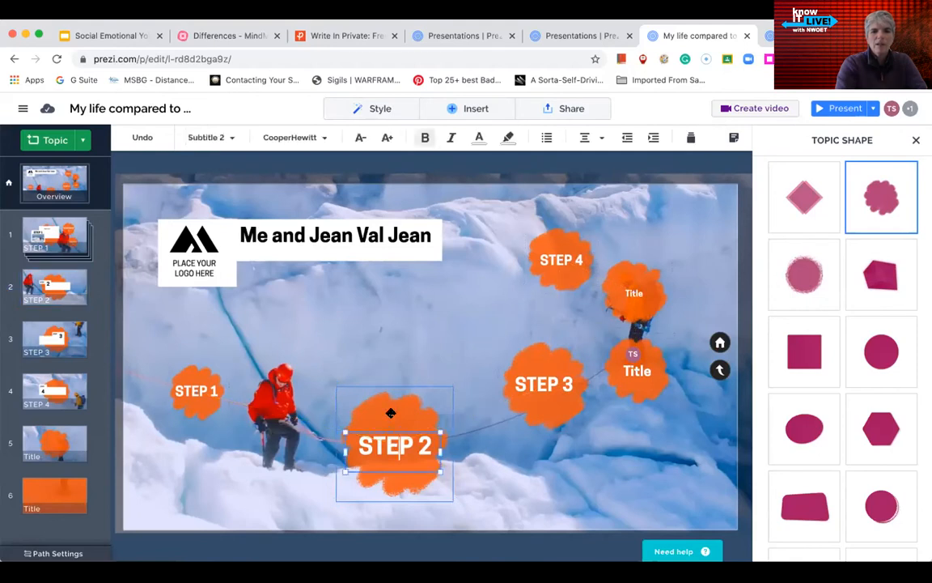
click(390, 413)
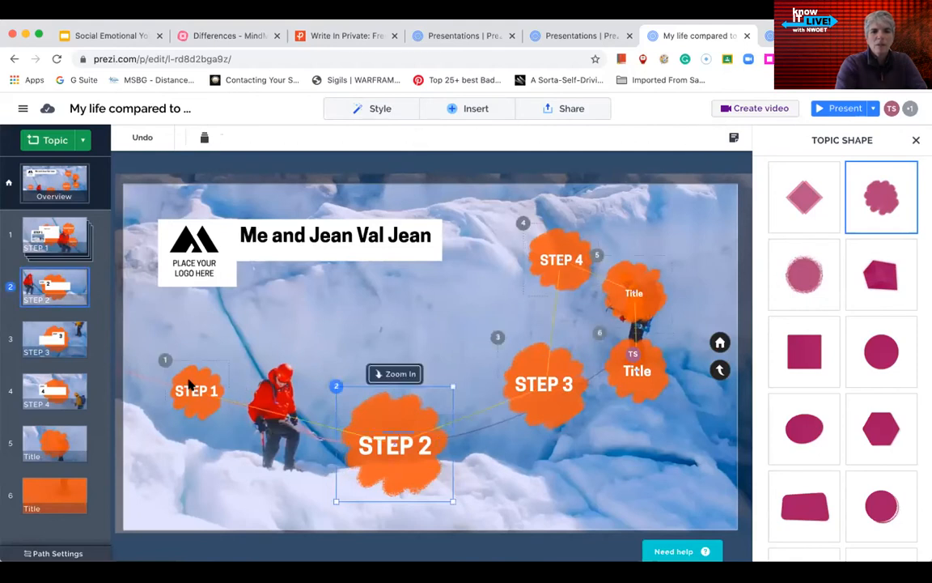
- Enter the STEP 1 topic, select its snow photo and review the content types that can be inserted there
click(190, 385)
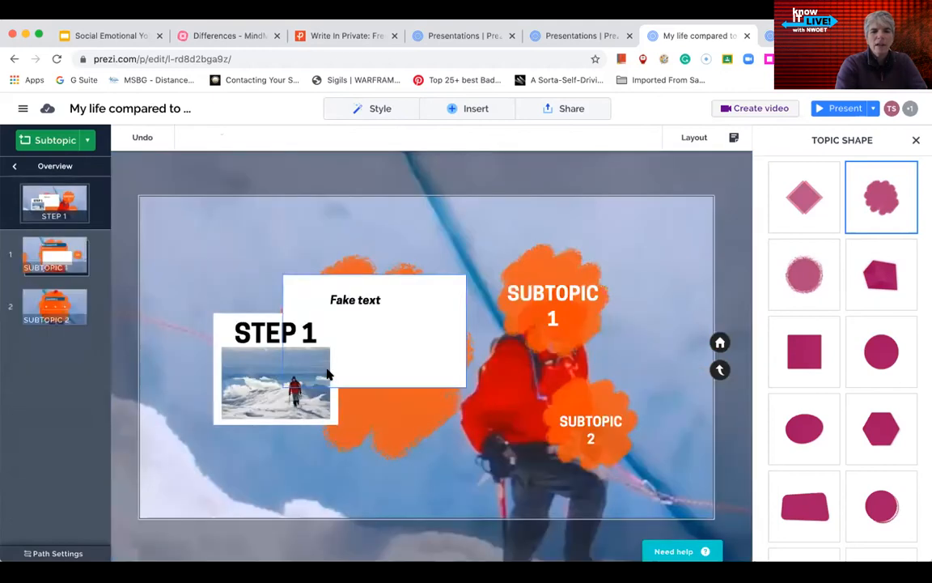
click(236, 389)
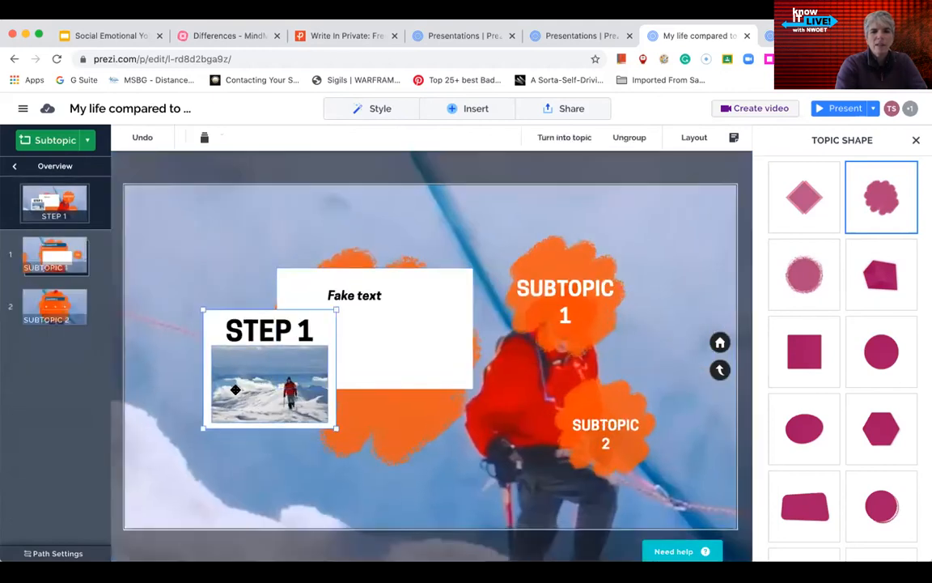
click(236, 389)
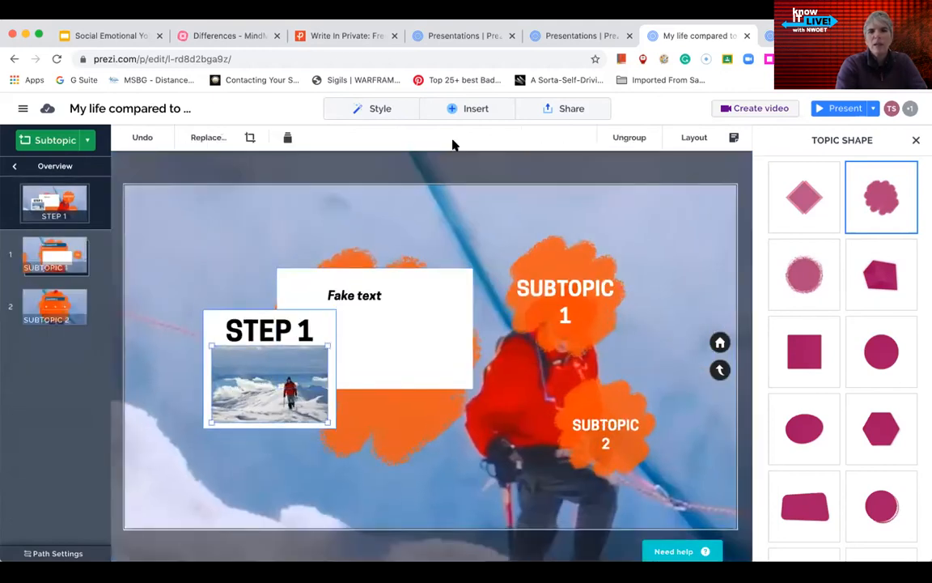
click(476, 109)
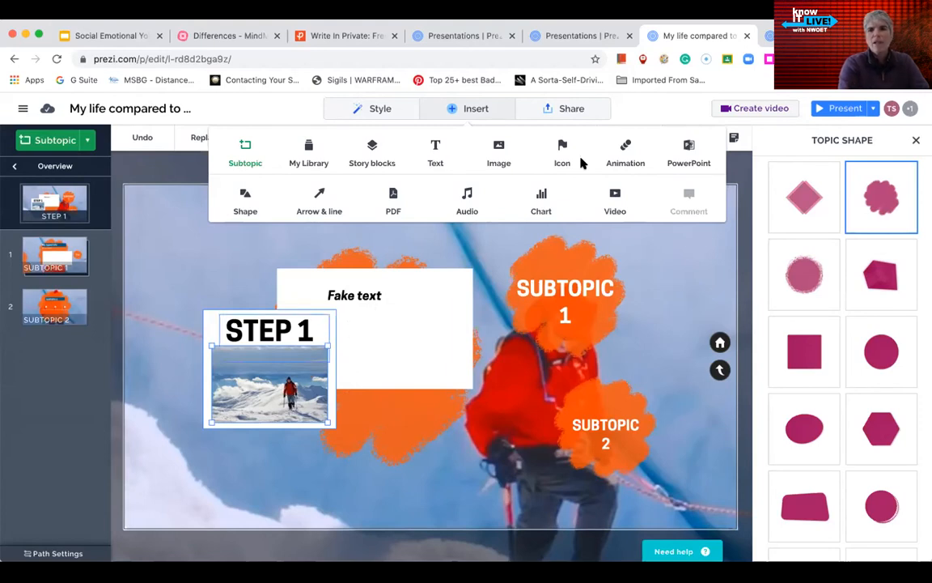
- View the setup form for a new view link to the presentation and close it without creating a link
click(565, 111)
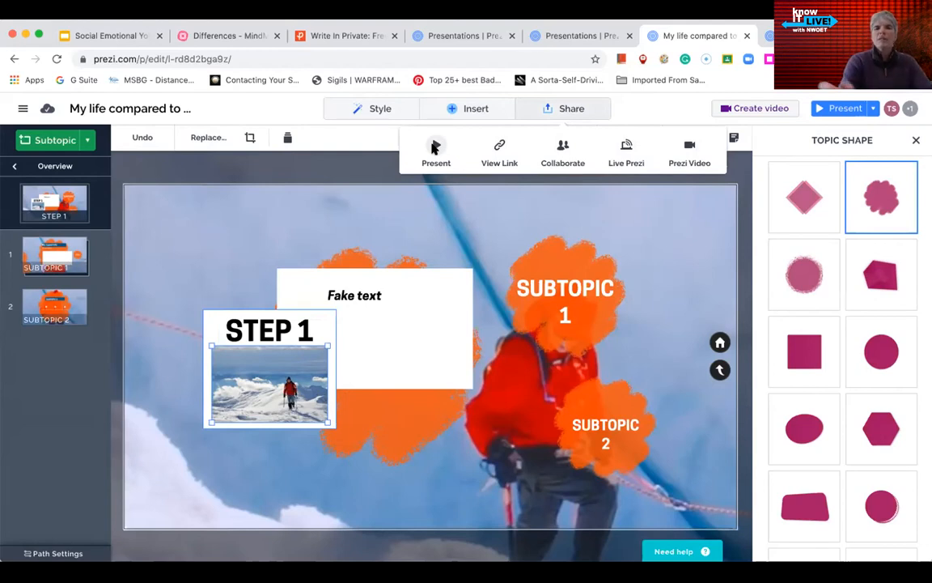
click(501, 148)
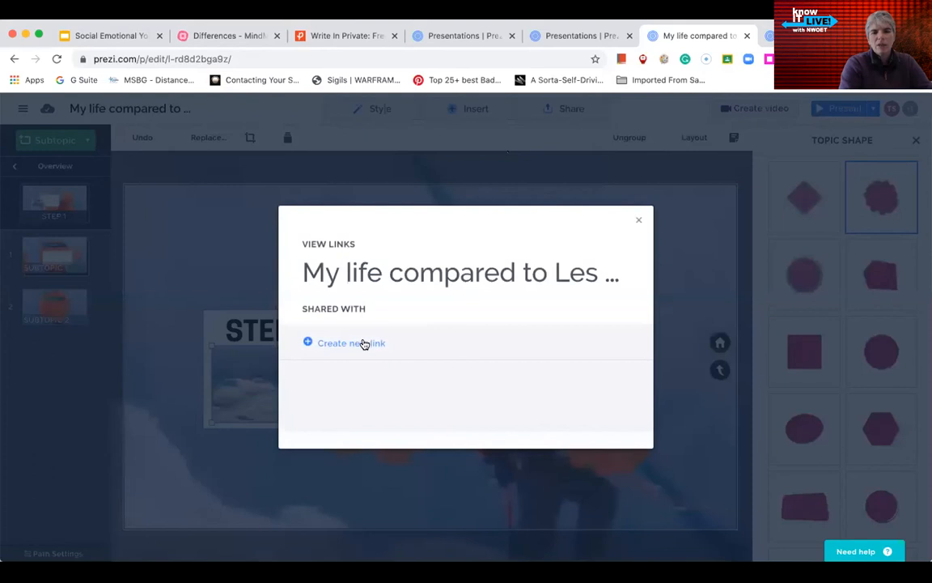
click(328, 343)
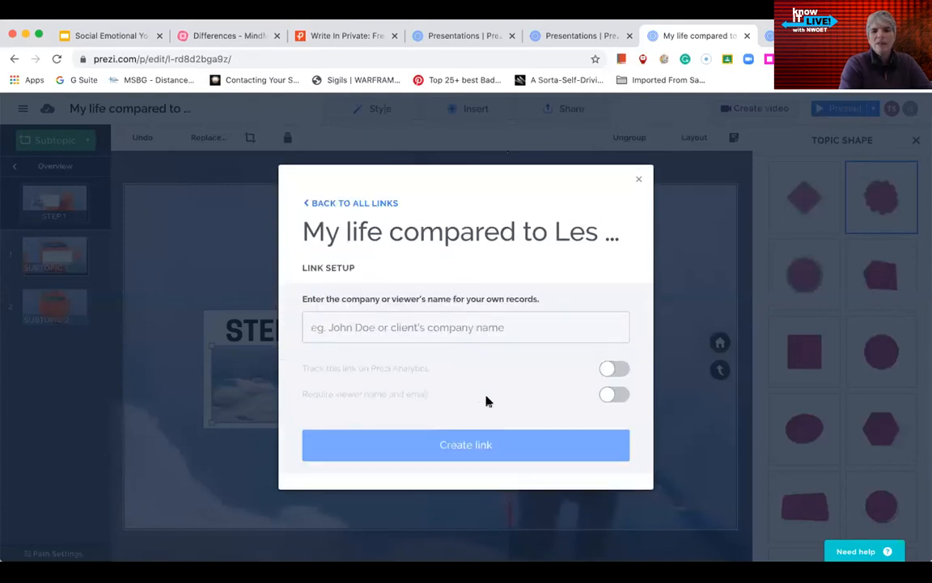
click(636, 182)
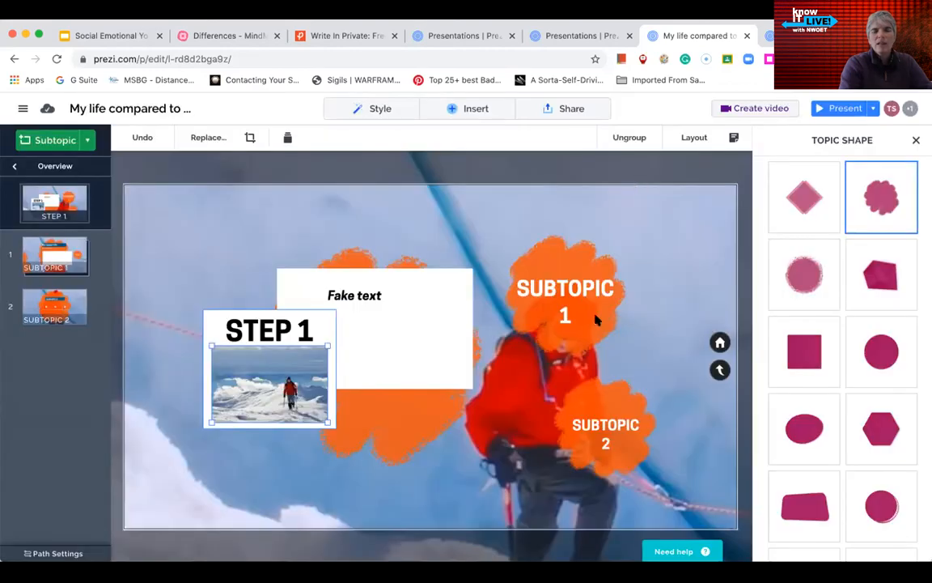
- Review the presentation's sharing options, including collaboration, and dismiss them
click(599, 317)
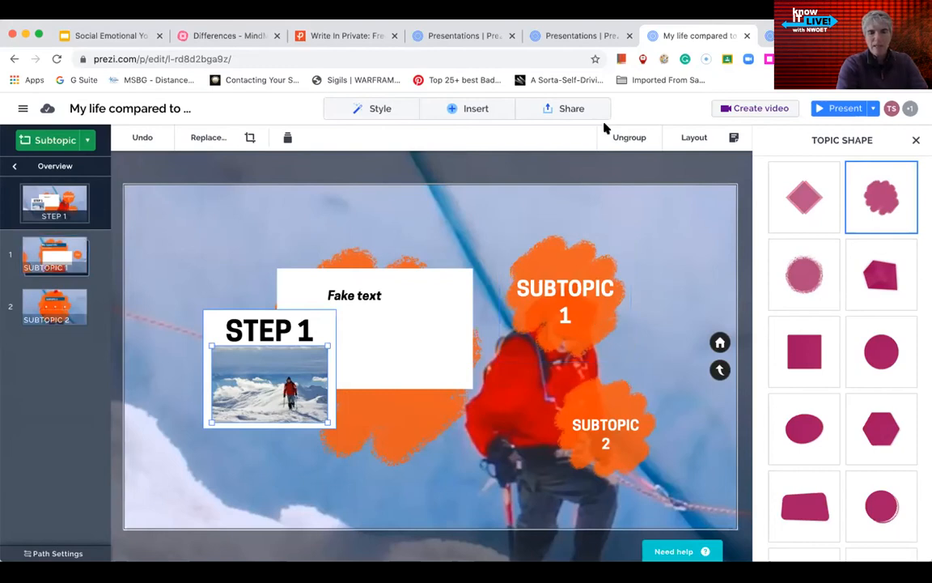
click(581, 113)
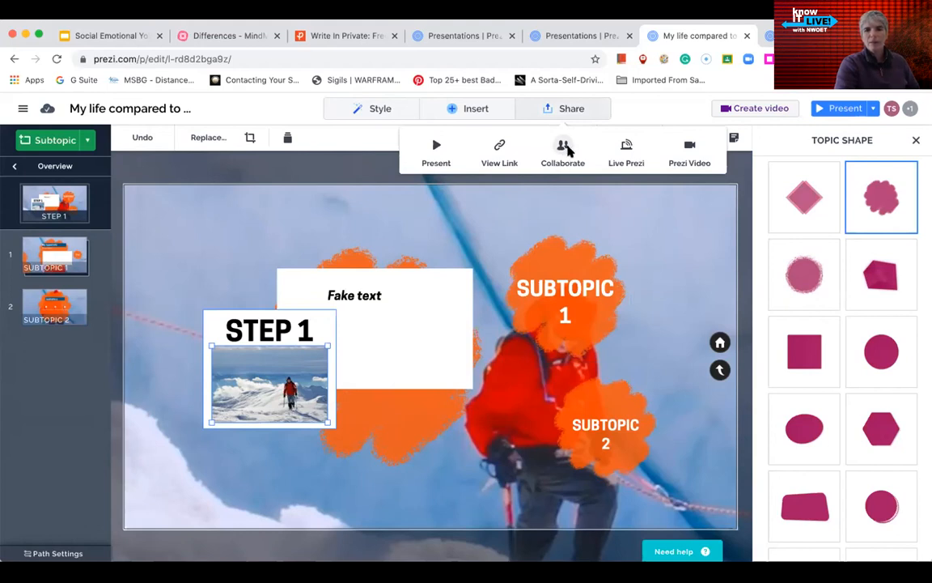
click(601, 233)
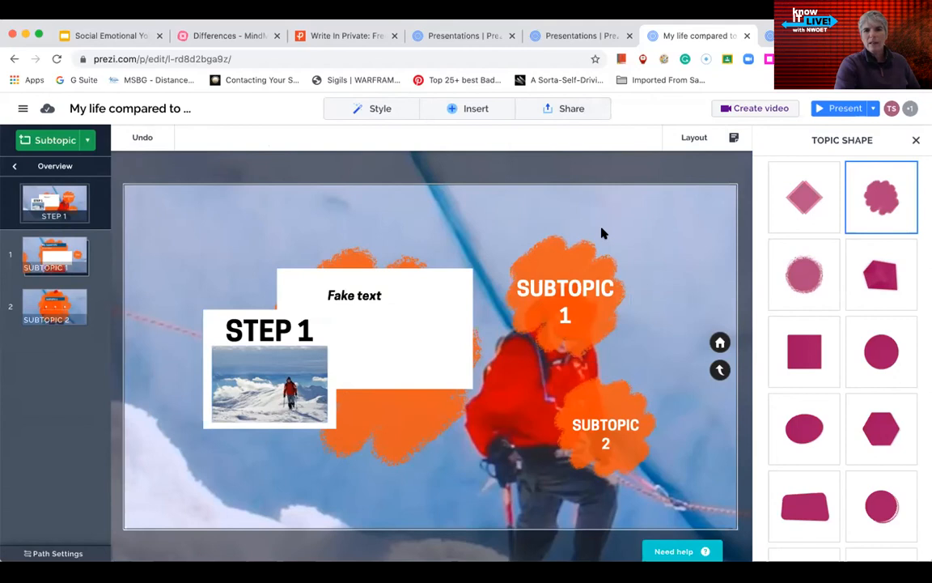